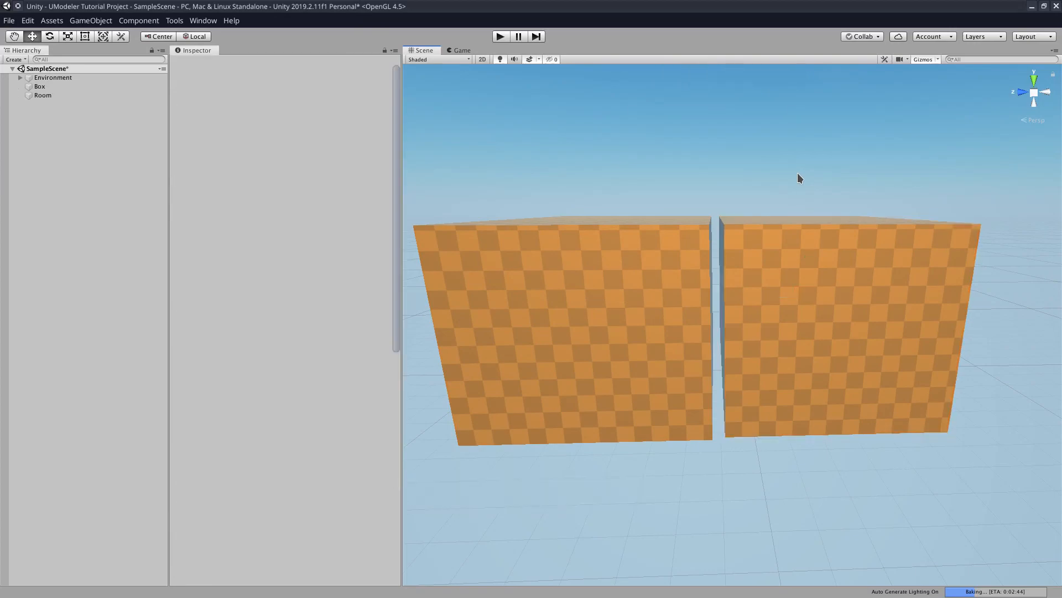
Draw a line across the Room object's top face, from the middle of its far edge to its near edge
left_click_drag(773, 171, 770, 201, "alt")
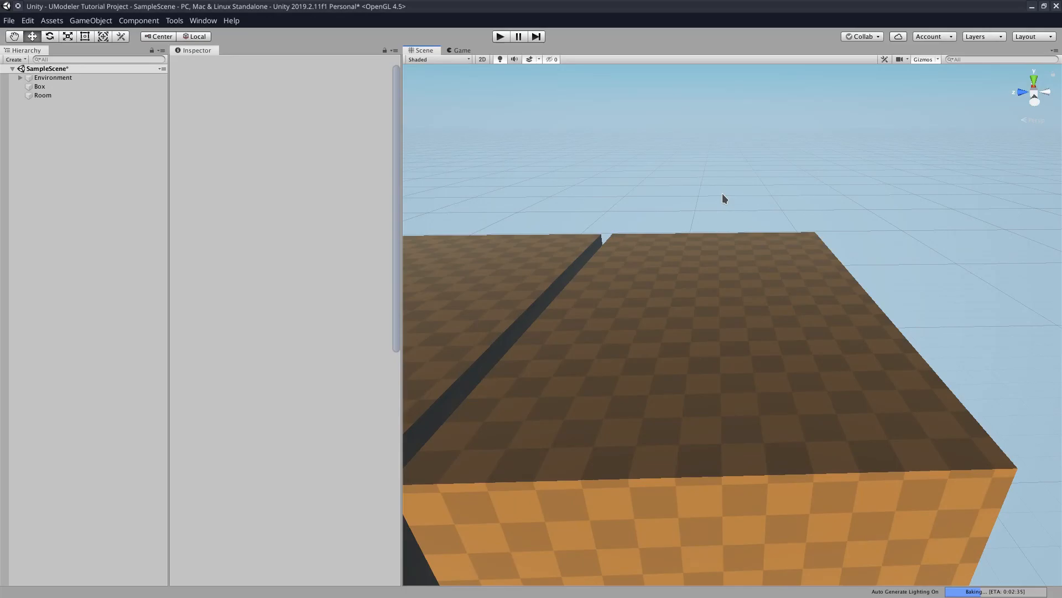
left_click(574, 278)
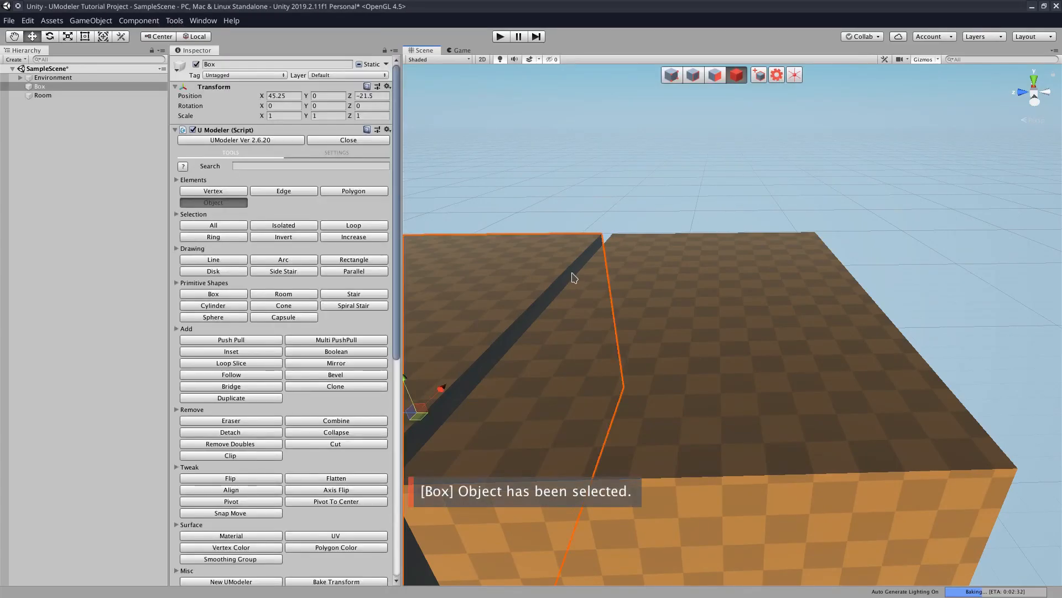
left_click(636, 280)
scroll(220, 181, "down", 3)
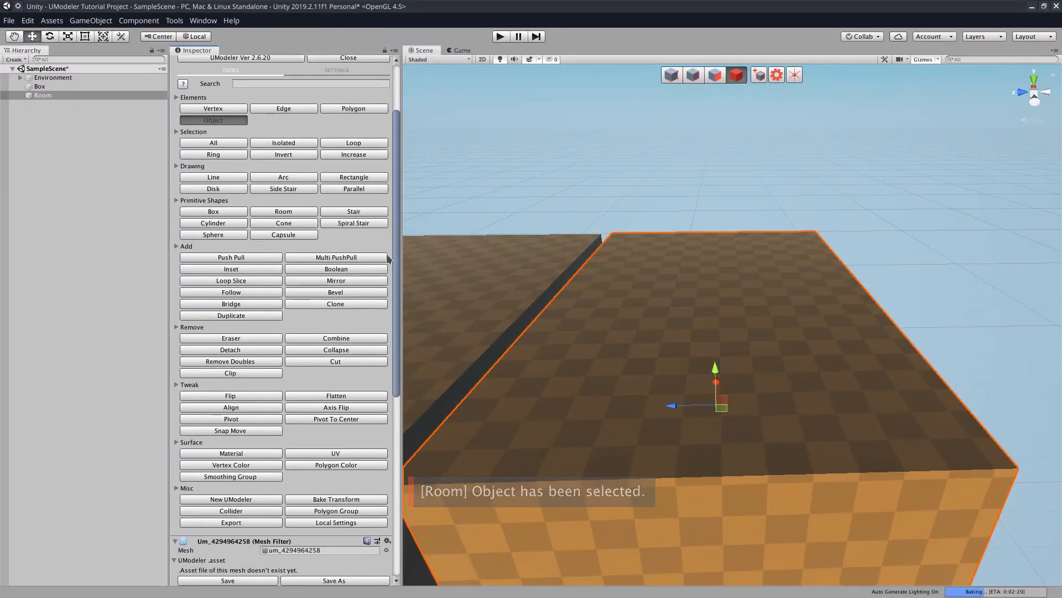
left_click(220, 178)
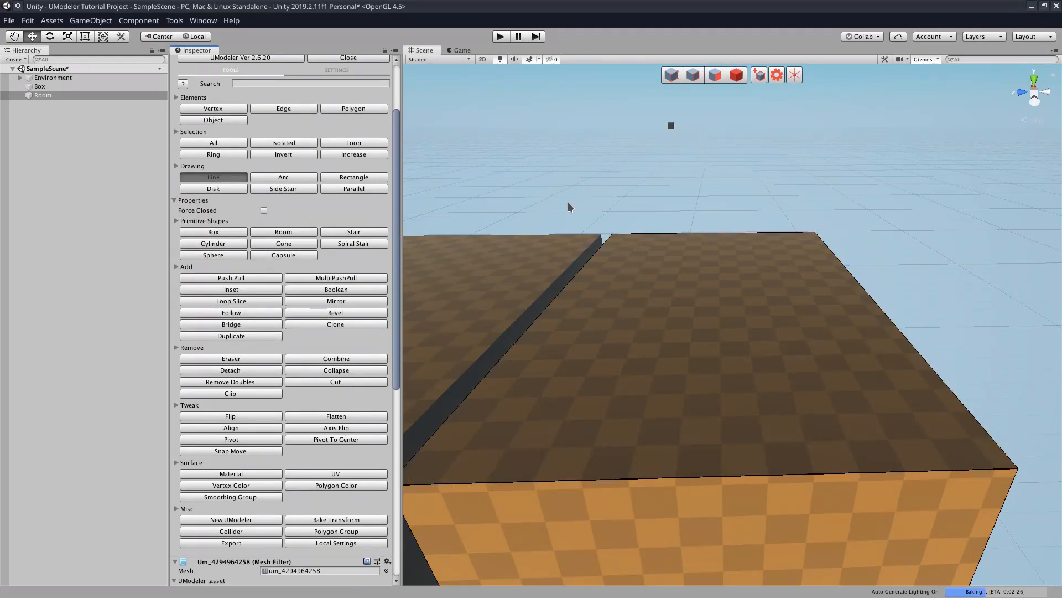
right_click_drag(737, 244, 759, 277)
key("w")
key("d")
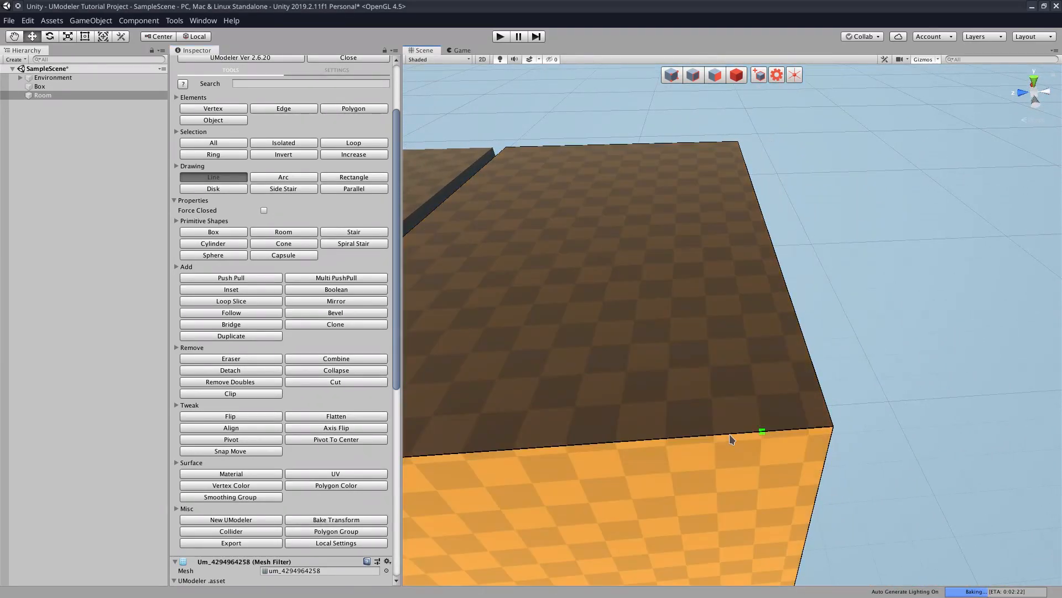
key("a")
right_click_drag(603, 408, 602, 391)
key("d")
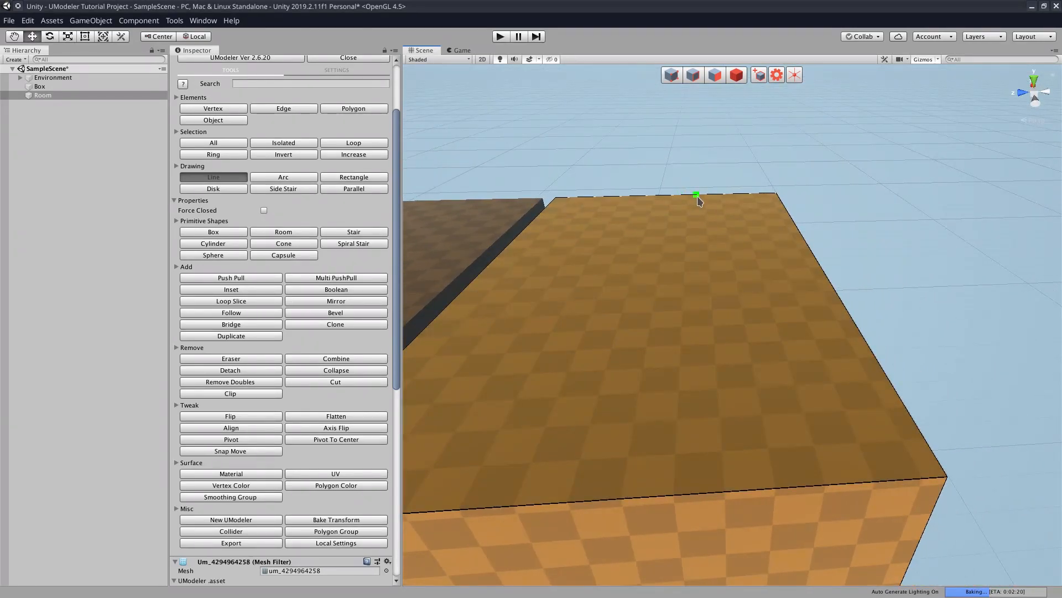
left_click(668, 198)
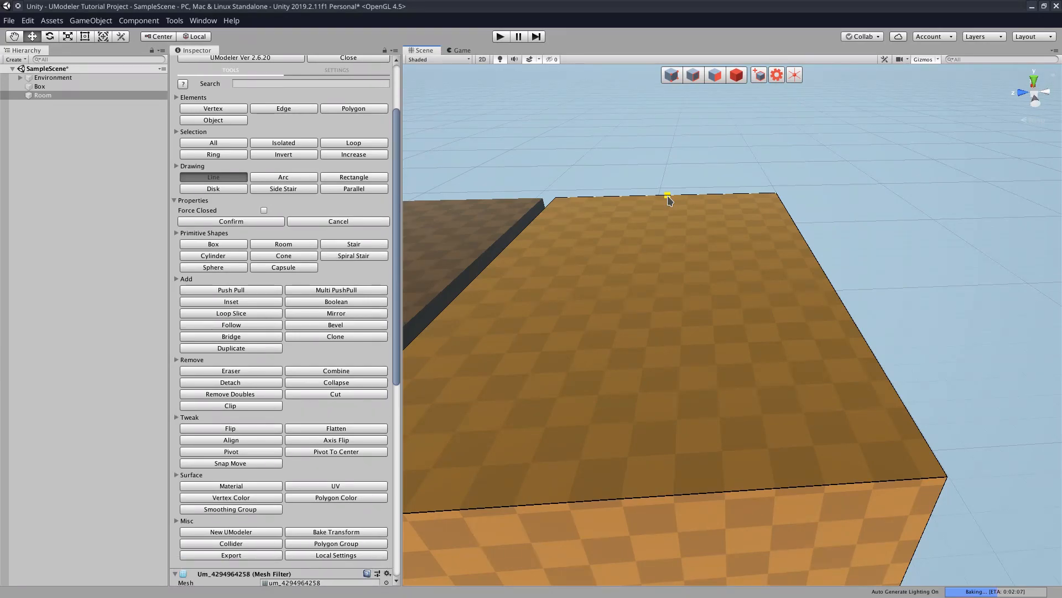
left_click(654, 267)
left_click(608, 499)
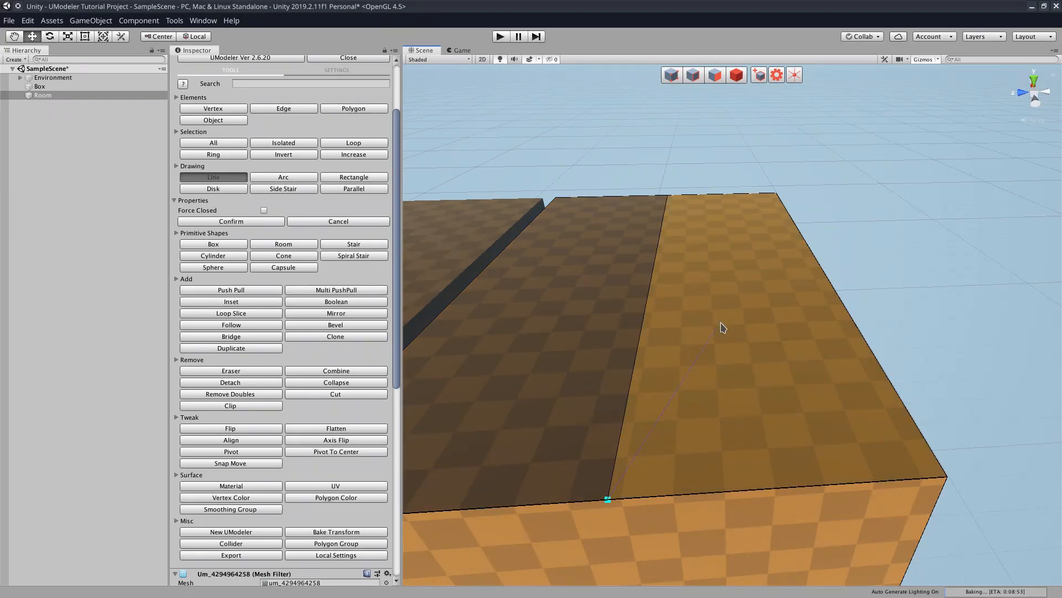
key("space")
Raise the centre edge on the Room's top face straight up to form a gabled roof
left_click_drag(649, 302, 664, 276, "alt")
left_click(693, 74)
left_click(686, 276)
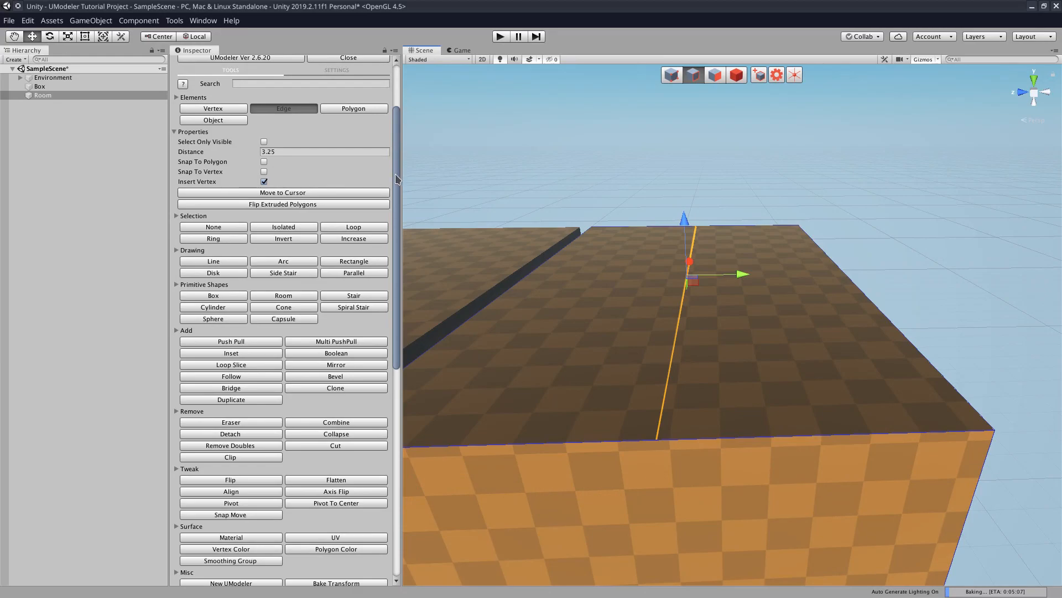
left_click_drag(390, 174, 394, 152)
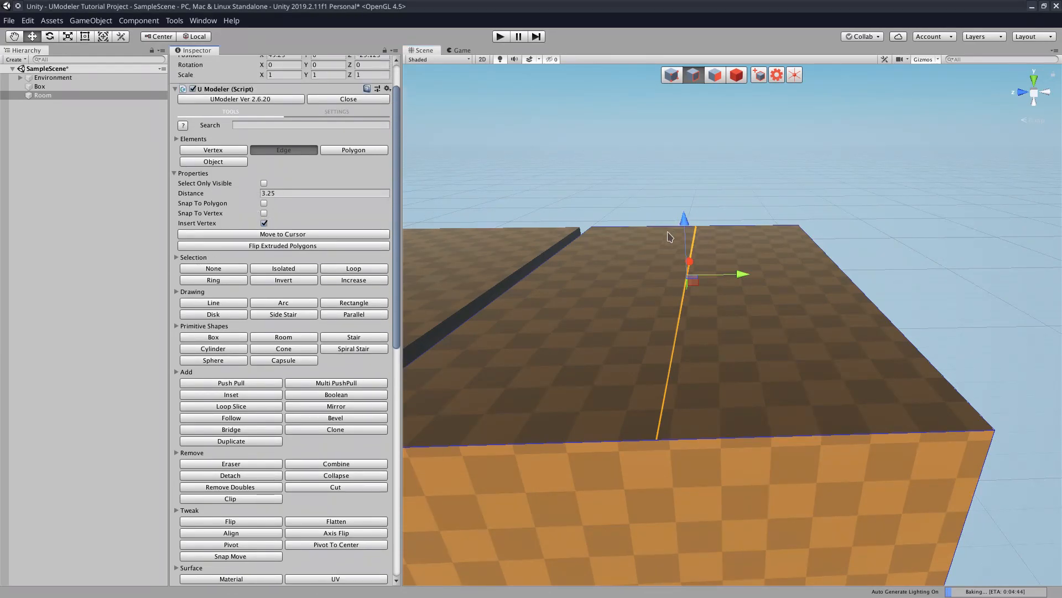
left_click_drag(684, 224, 686, 124)
scroll(774, 205, "down", 5)
left_click_drag(809, 232, 825, 181, "alt")
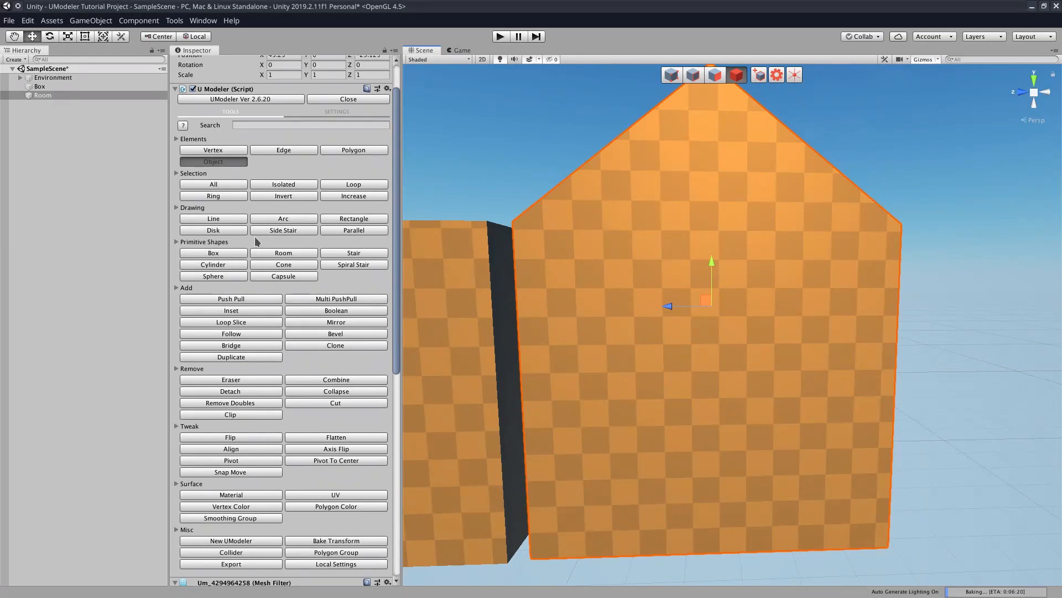
Draw a 24-segment disk of radius about 0.625 high on one side of the room's gable wall
left_click(230, 232)
left_click_drag(591, 282, 562, 289)
right_click_drag(563, 288, 554, 298)
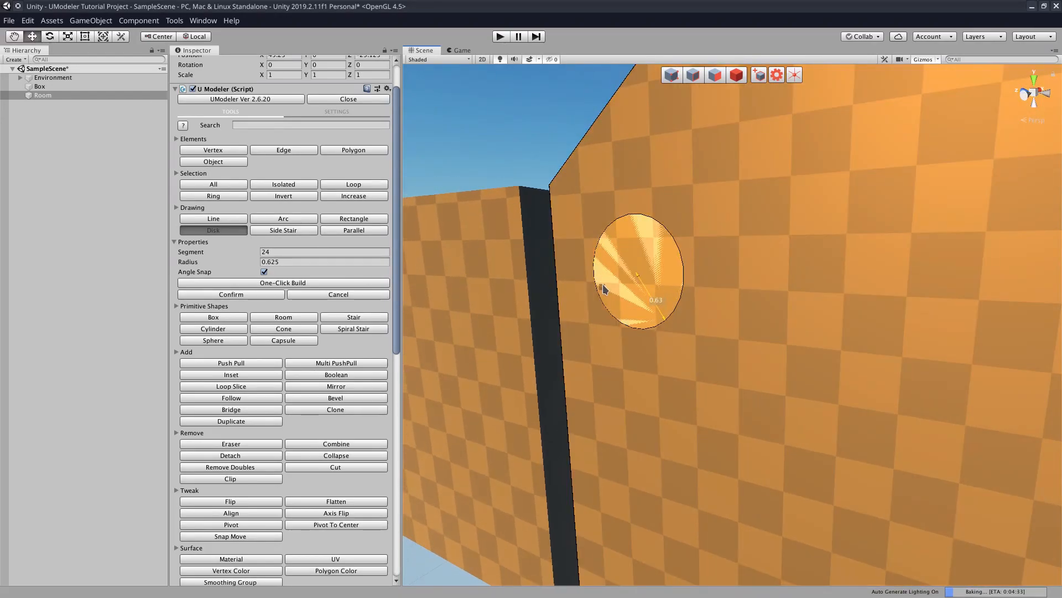
Push the disk inward with Push Pull to cut a round window opening in the gable wall
key("shift+e")
left_click_drag(605, 289, 755, 213, "alt")
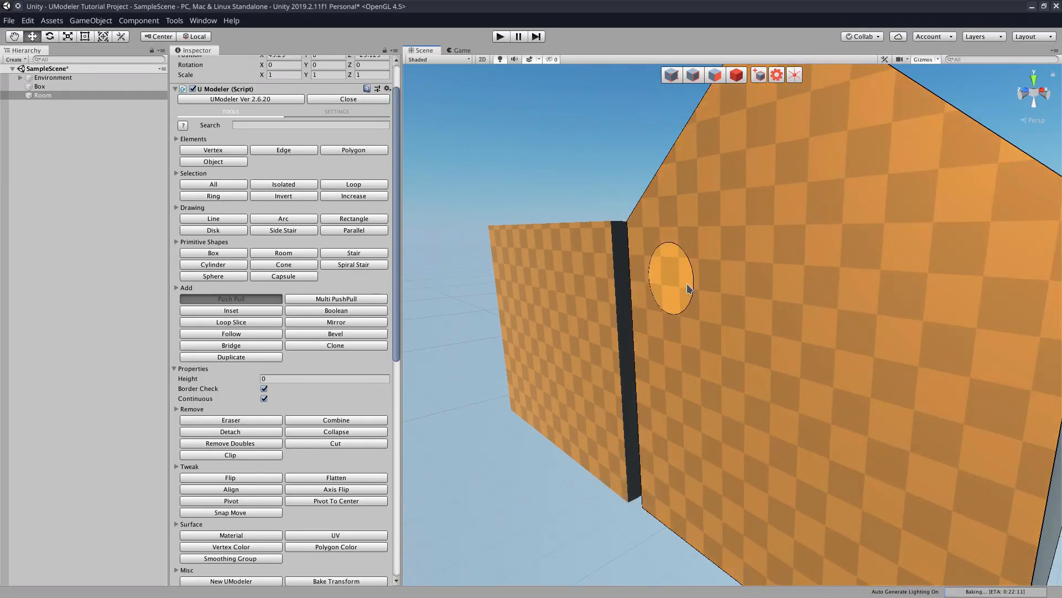
left_click_drag(689, 287, 769, 284, "alt")
key("w")
right_click_drag(769, 285, 851, 273)
key("w")
key("s")
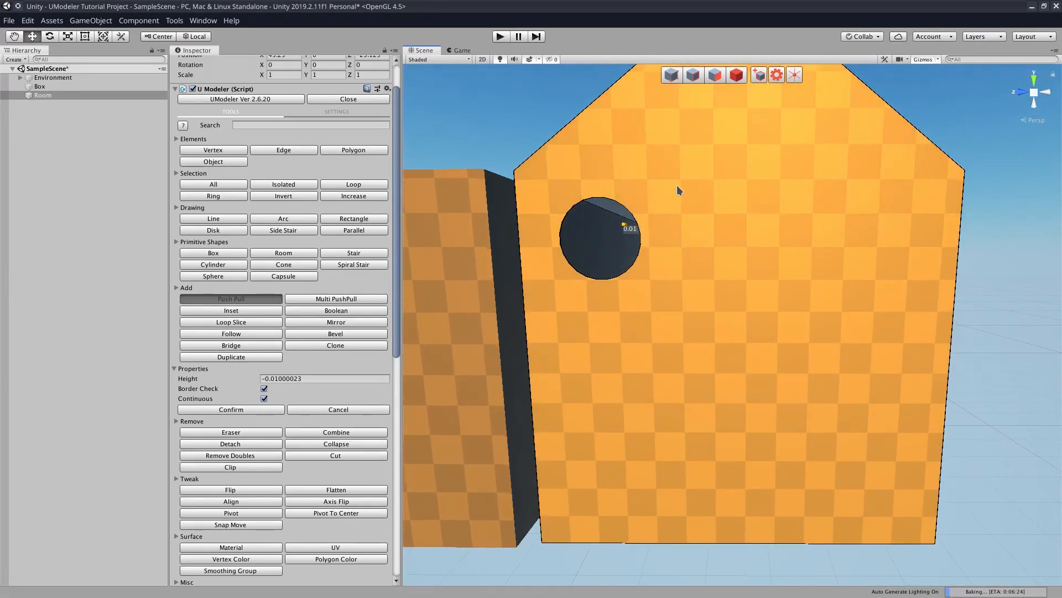
left_click(737, 75)
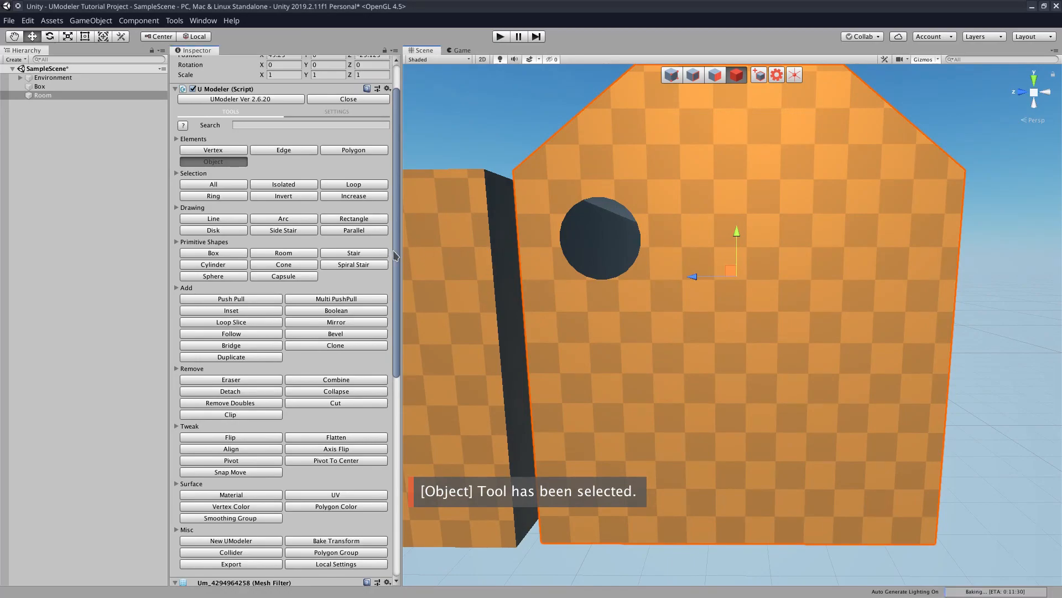
Set up the Mirror tool on the room with Z as its axis
scroll(395, 255, "down", 3)
left_click(346, 290)
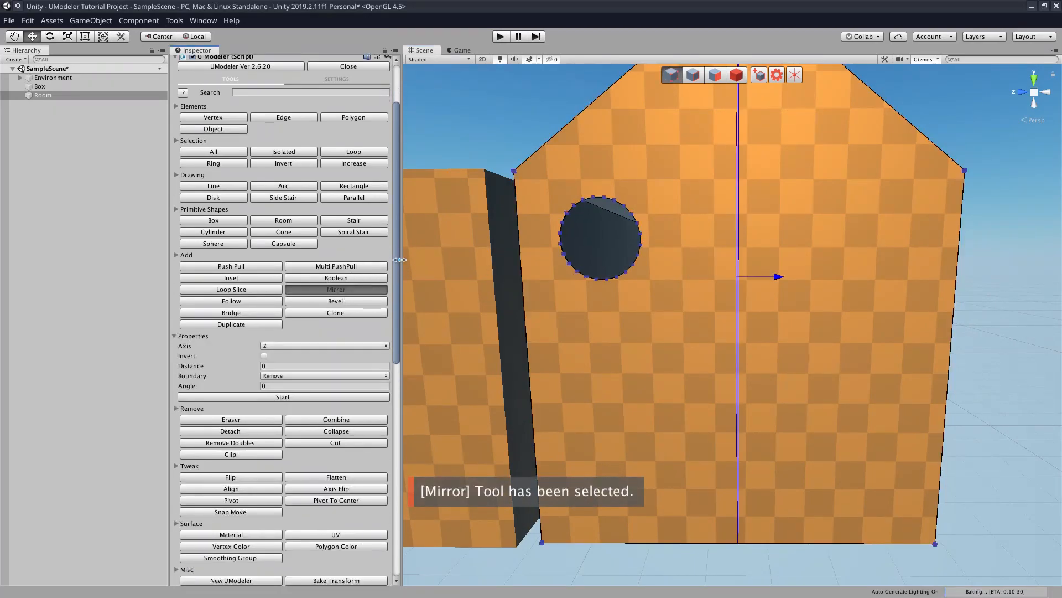
scroll(394, 261, "down", 3)
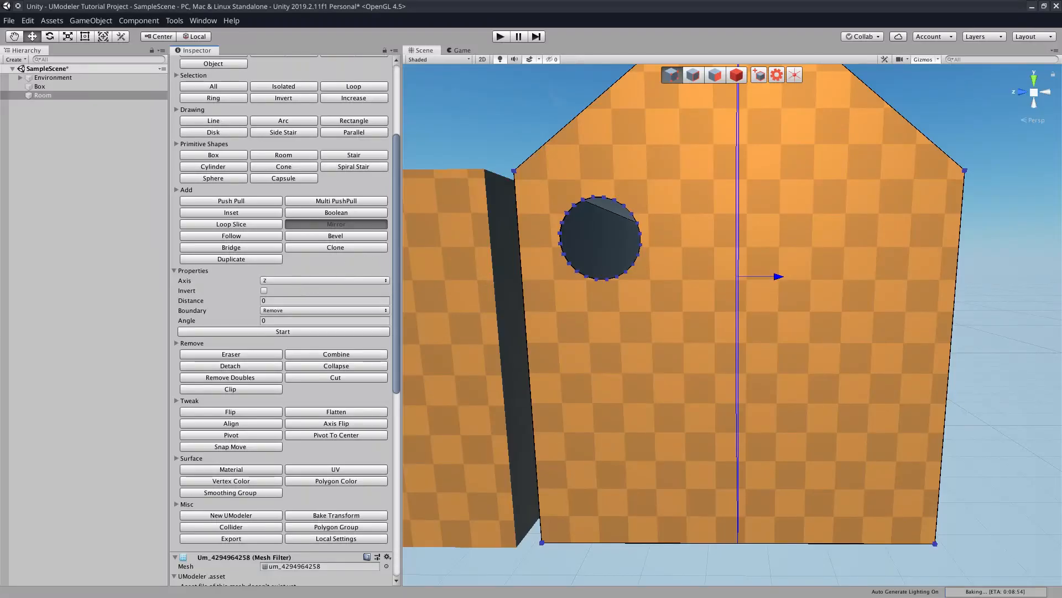
left_click(341, 281)
left_click(346, 280)
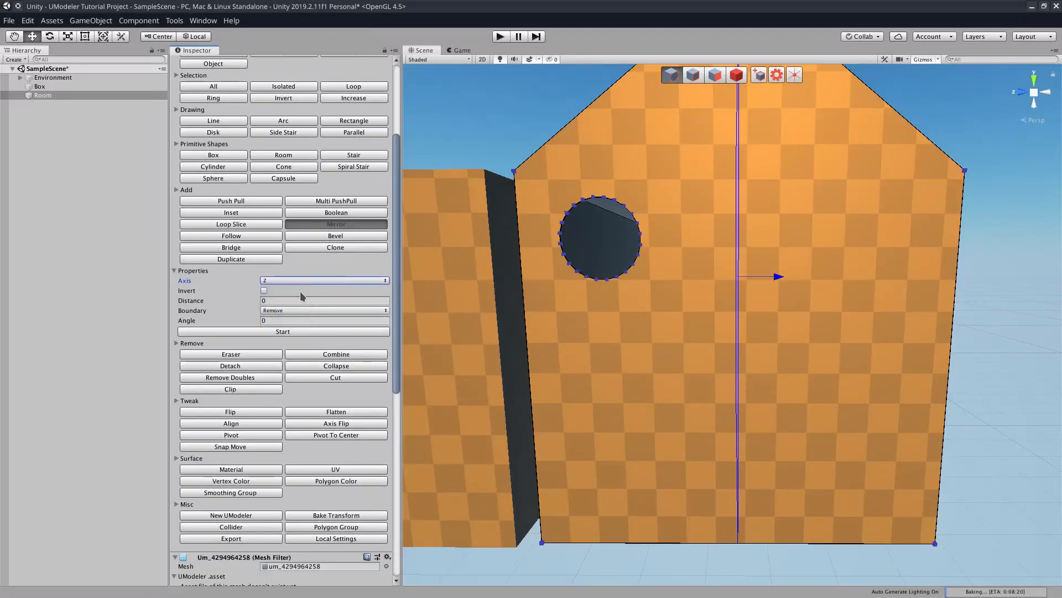
Try inverting the mirror direction and setting the mirror angle to 10
left_click(265, 291)
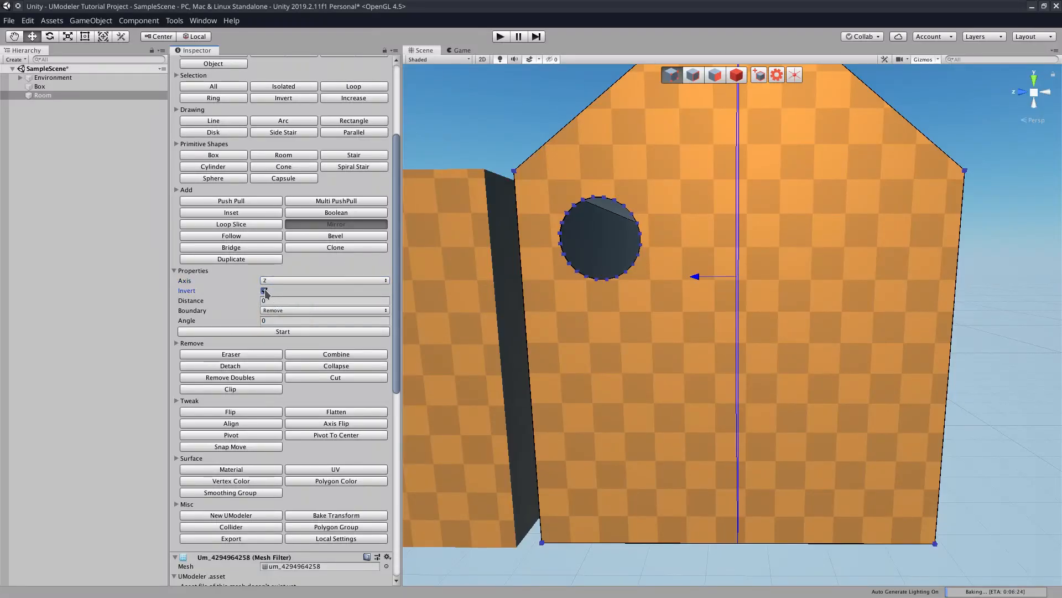
left_click(264, 291)
left_click(264, 291)
left_click(264, 291)
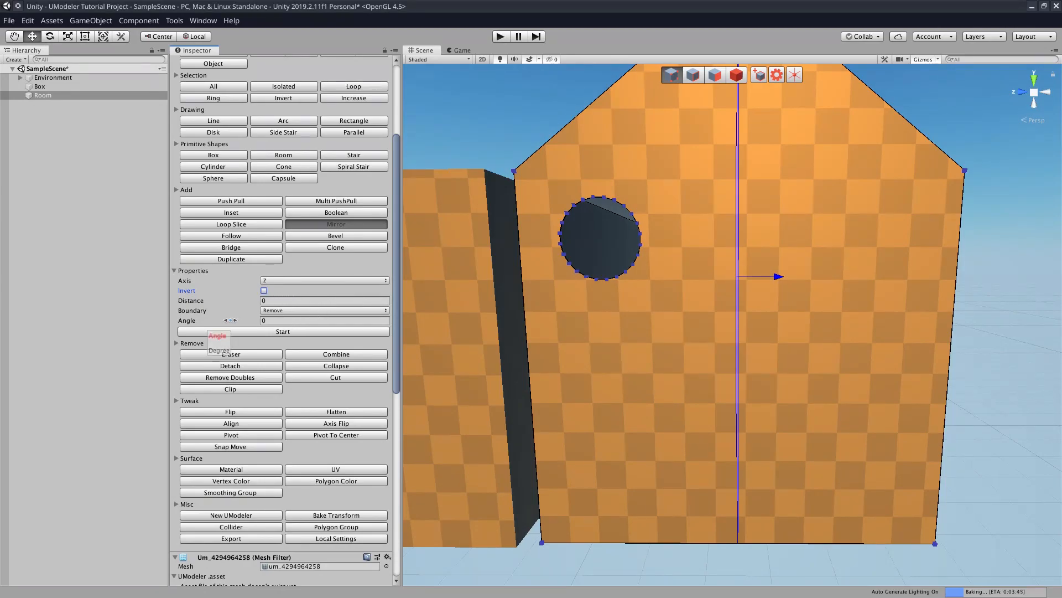
left_click(266, 320)
type("10")
key("ctrl+z")
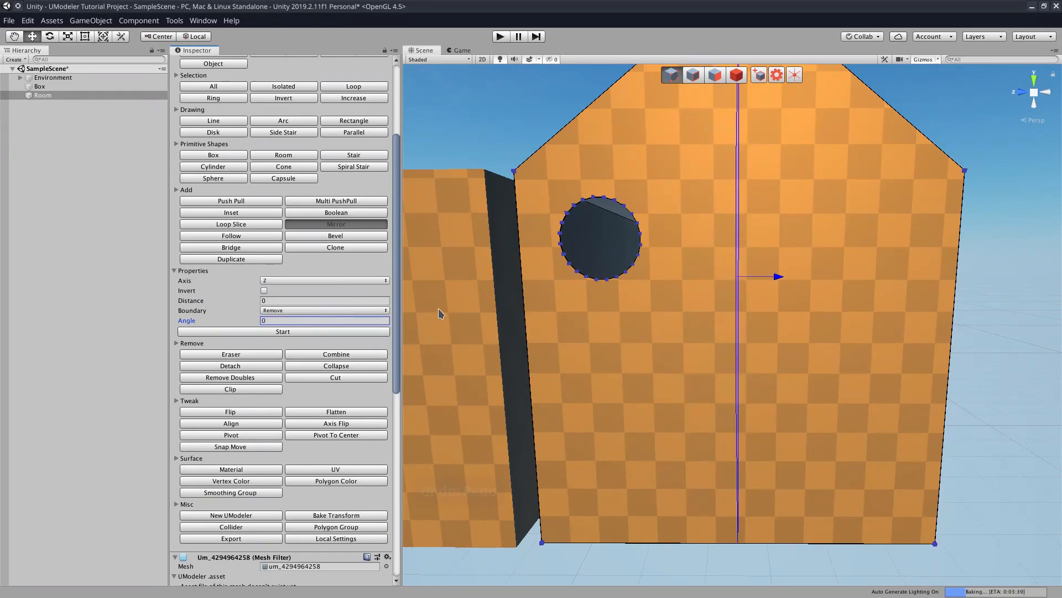
Start mirroring the room across its centre plane at angle 0 without inversion
left_click(313, 332)
mouse_move(850, 249)
right_mouse_down()
mouse_move(853, 257)
mouse_move(870, 208)
mouse_move(847, 239)
right_mouse_up()
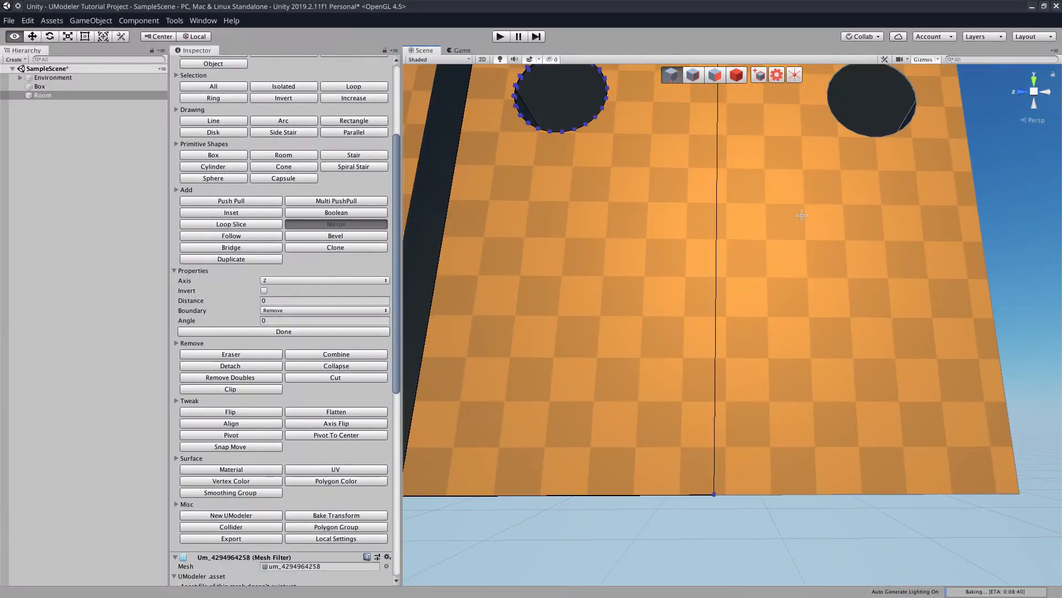
right_click_drag(802, 215, 801, 215)
Draw half of a rectangular door outline from the wall's centre line down to its lower edge
left_click(244, 119)
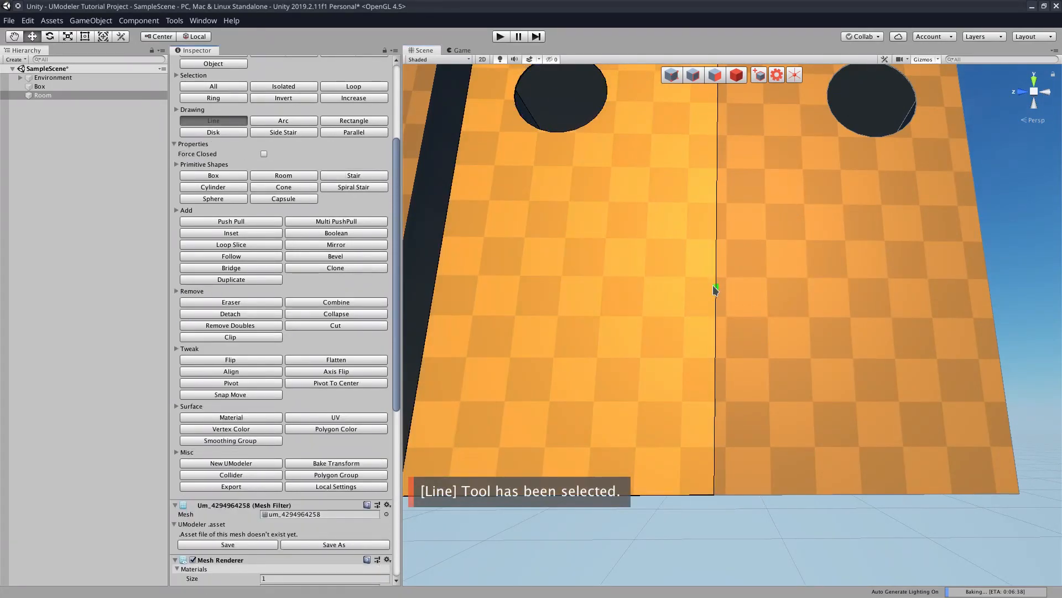
left_click(713, 286)
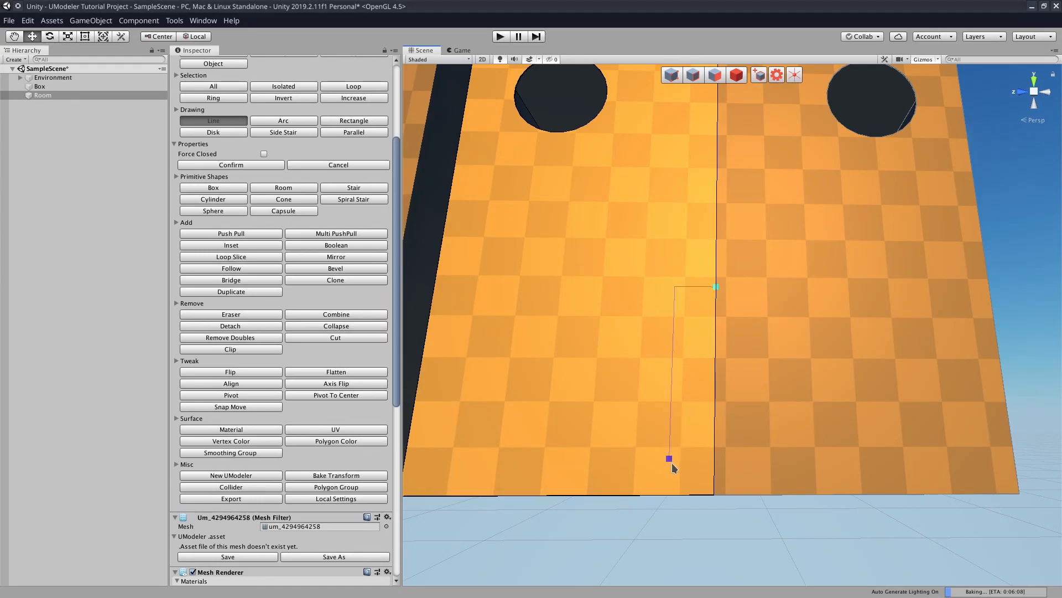
left_click(668, 493)
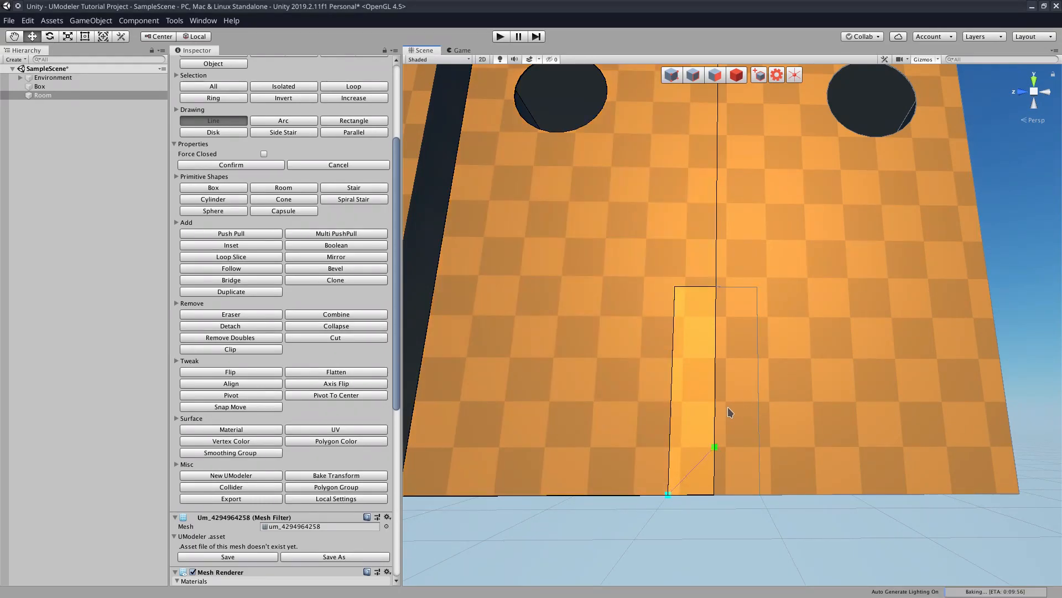
key("space")
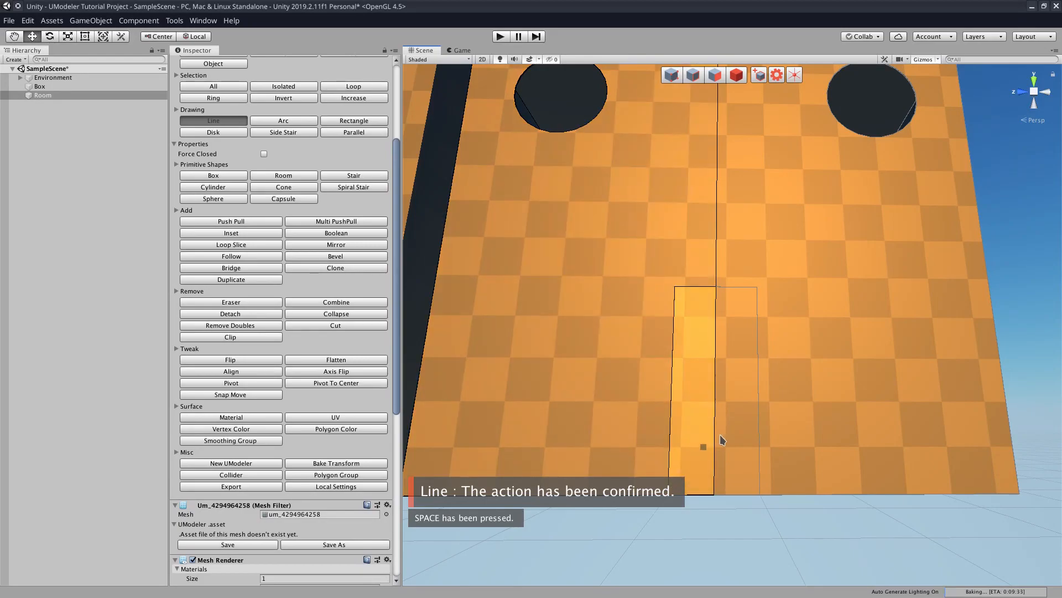
Push the door face inward with Push Pull to cut a doorway through the gable wall
key("shift+p")
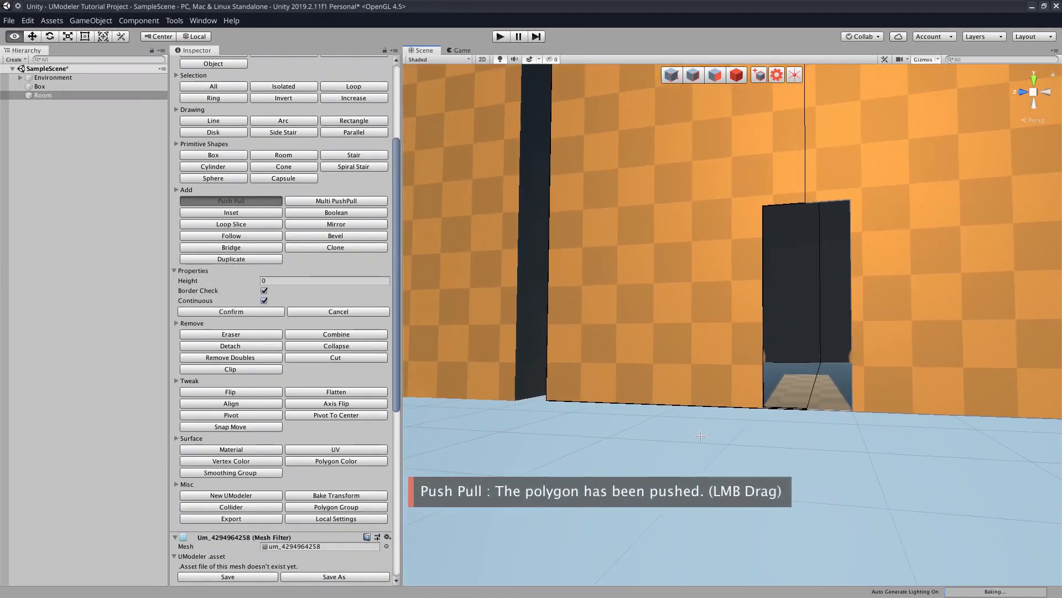
left_click_drag(700, 436, 753, 432, "alt")
scroll(518, 323, "down", 3)
left_click_drag(744, 283, 809, 87, "alt")
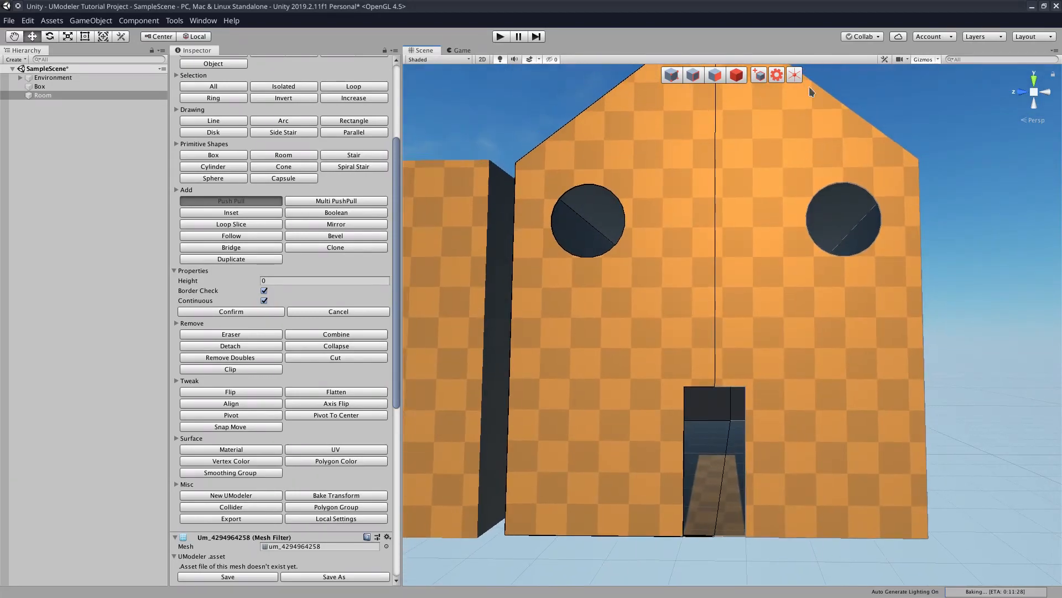
Return to the Mirror tool and finish the mirror so both halves become editable geometry
left_click(737, 78)
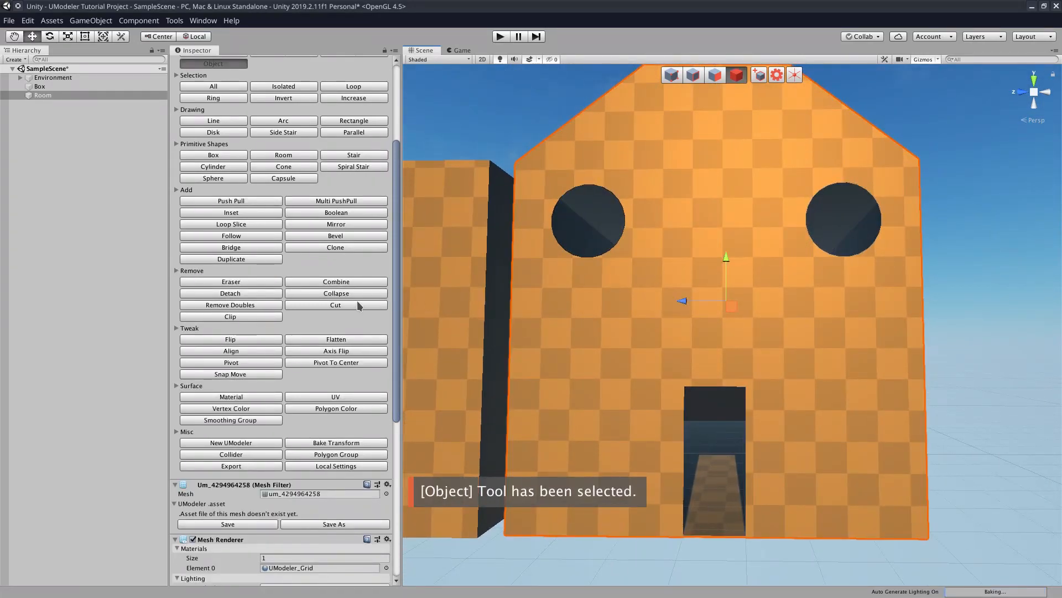
left_click(362, 226)
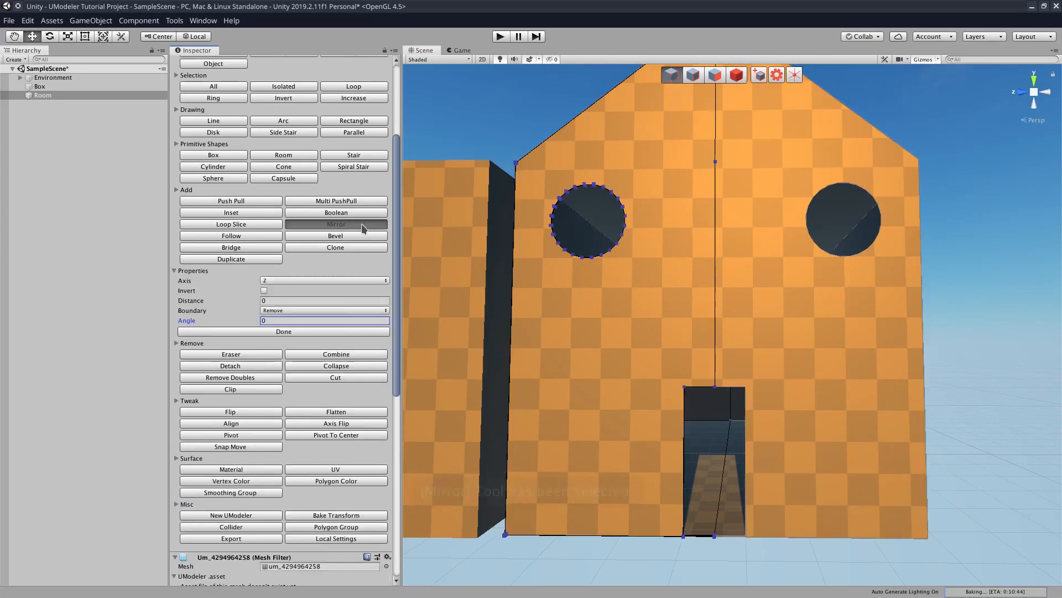
left_click(280, 334)
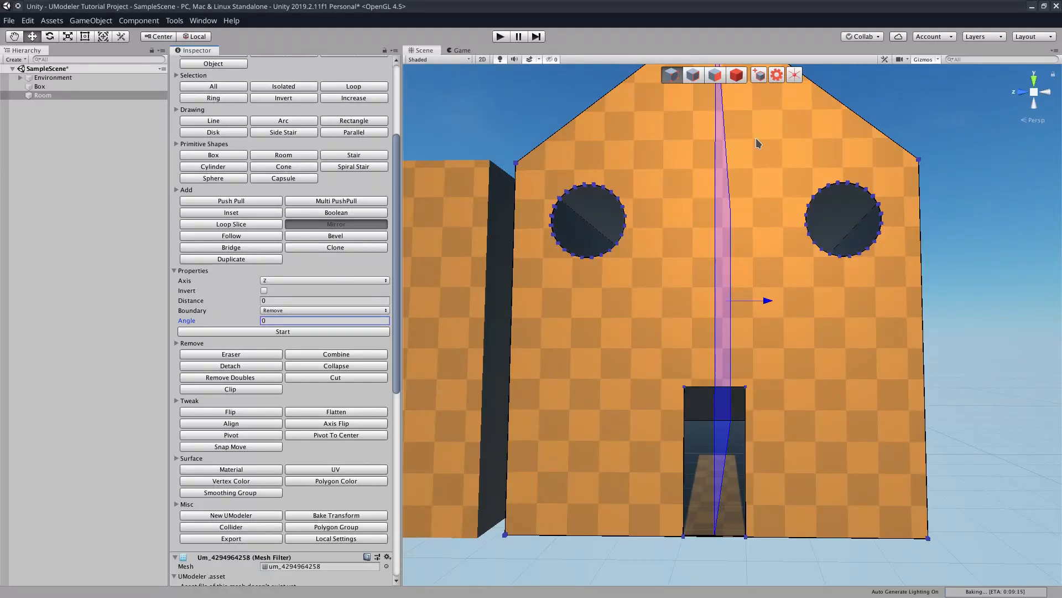
Create a new UModeler object while viewing an empty area of the scene
right_click_drag(534, 141, 781, 218)
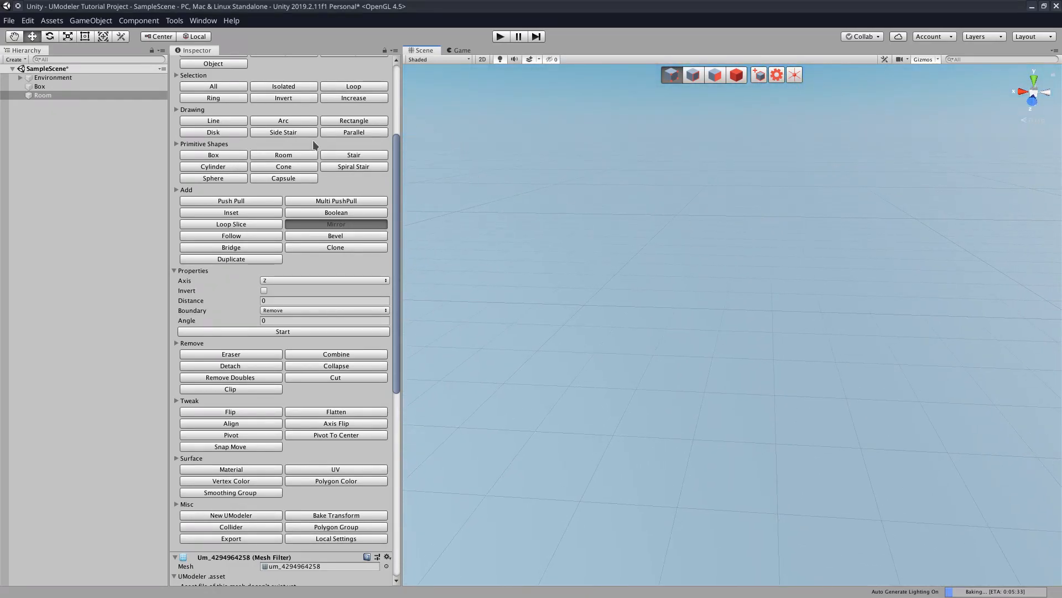
scroll(395, 167, "up", 3)
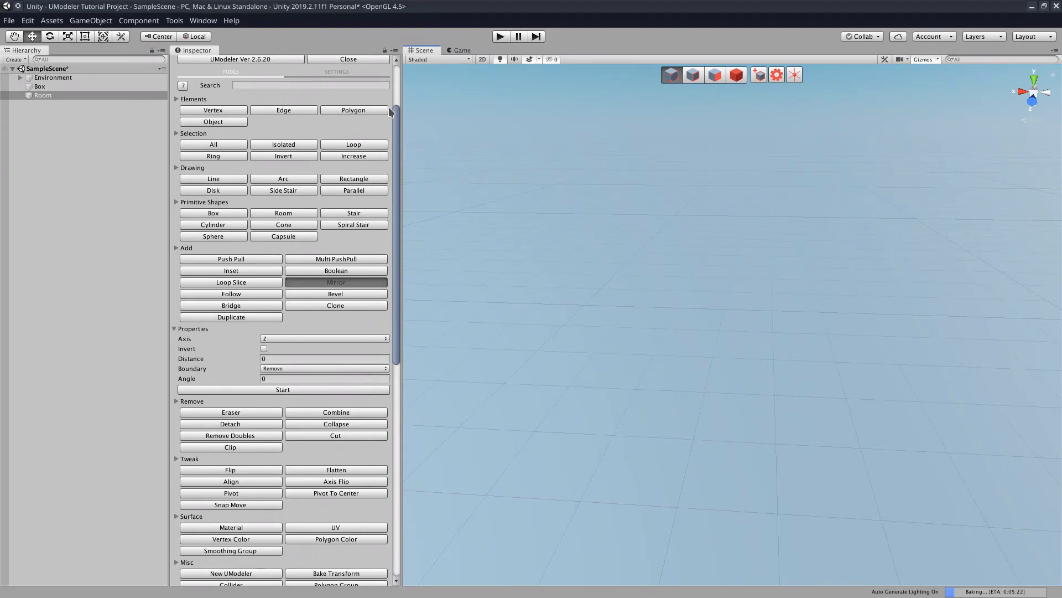
left_click_drag(395, 116, 412, 310)
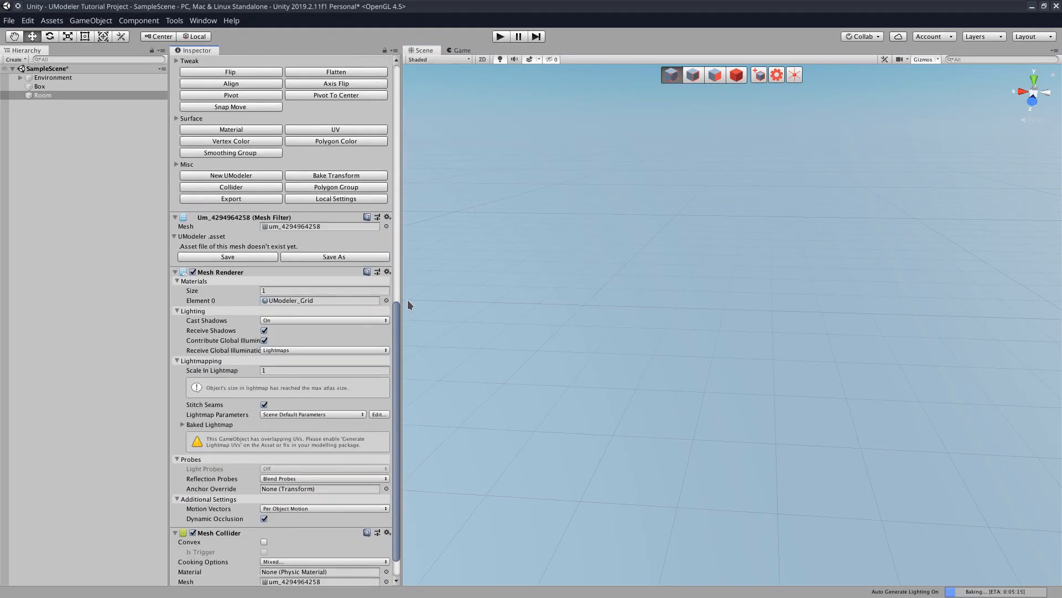
left_click(264, 176)
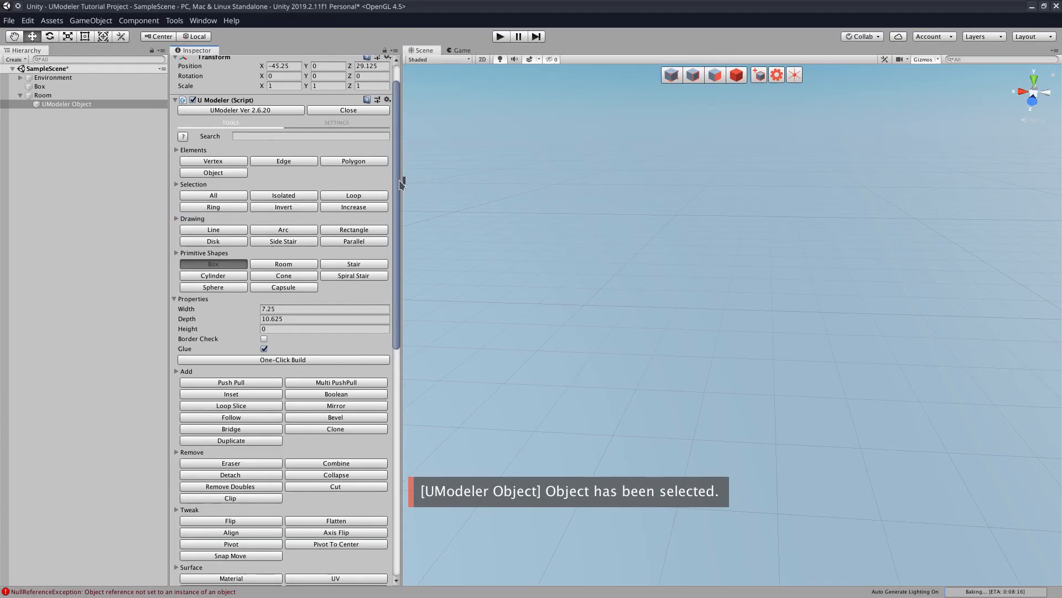
Draw a closed, irregular six-point polygon with two long spikes on the empty floor using the Line tool
left_click(224, 232)
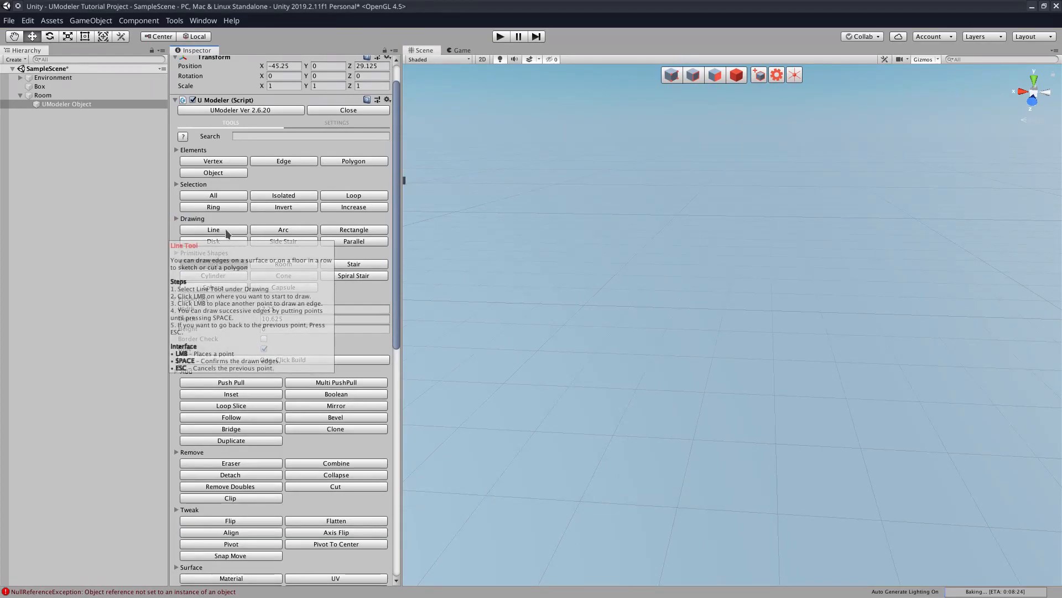
left_click(599, 330)
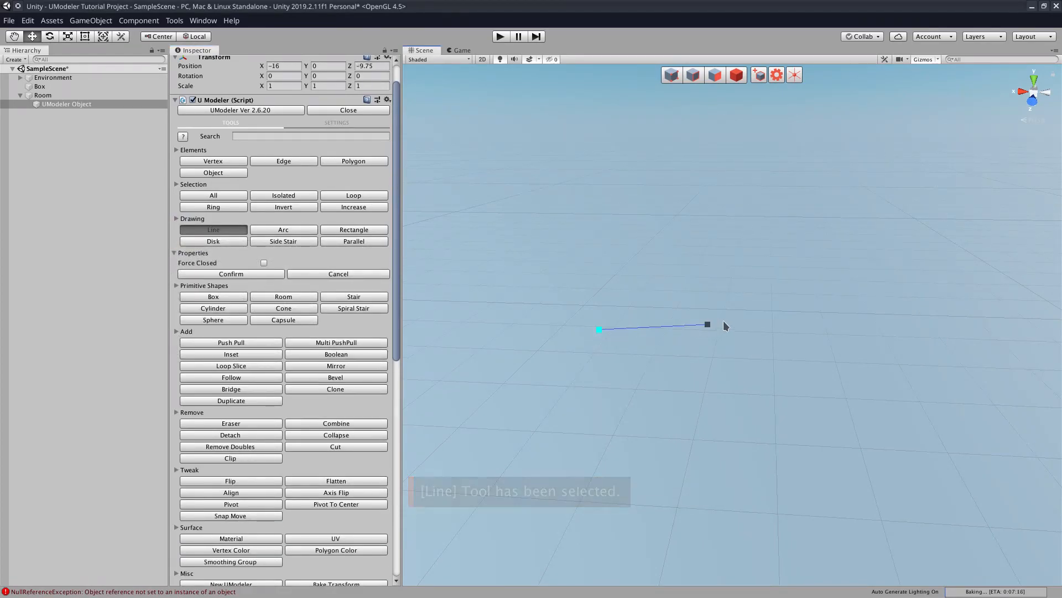
left_click(731, 334)
left_click(717, 426)
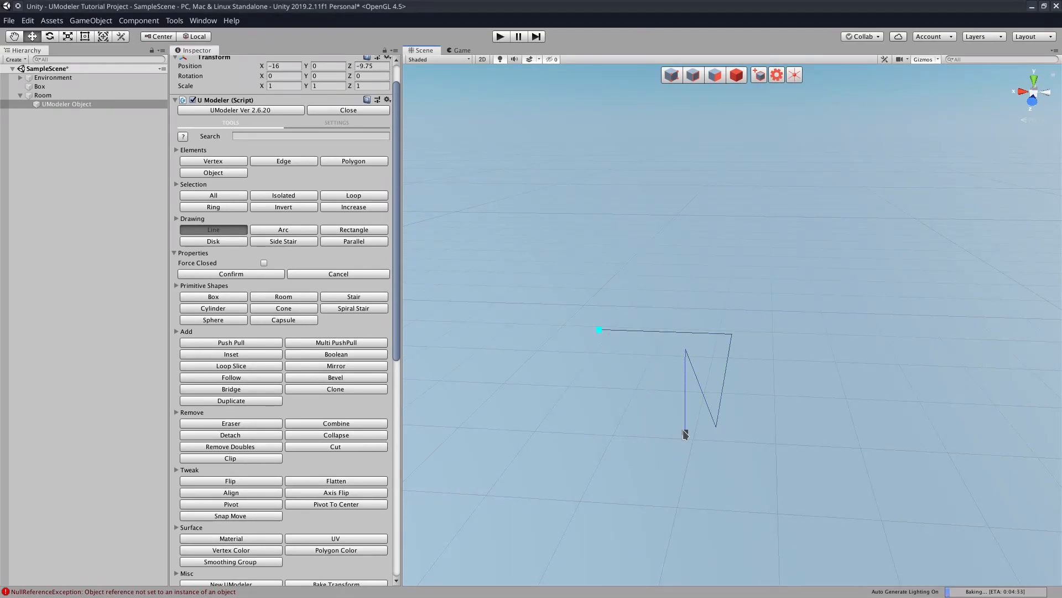
left_click(637, 348)
left_click(599, 330)
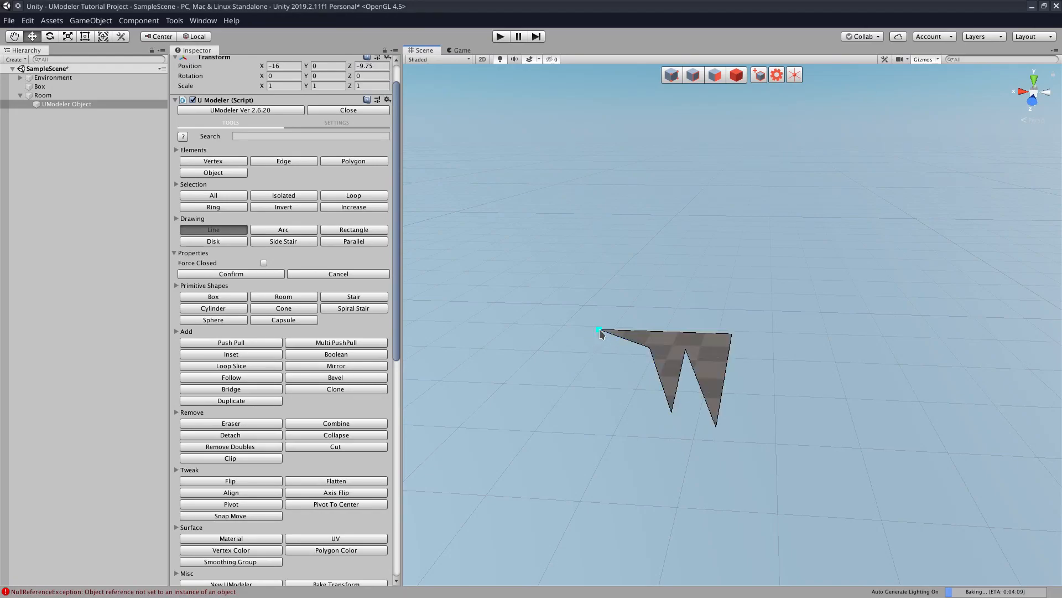
key("space")
Extrude the spiked polygon upward by 2.25 with Push Pull
left_click_drag(665, 370, 761, 264, "alt")
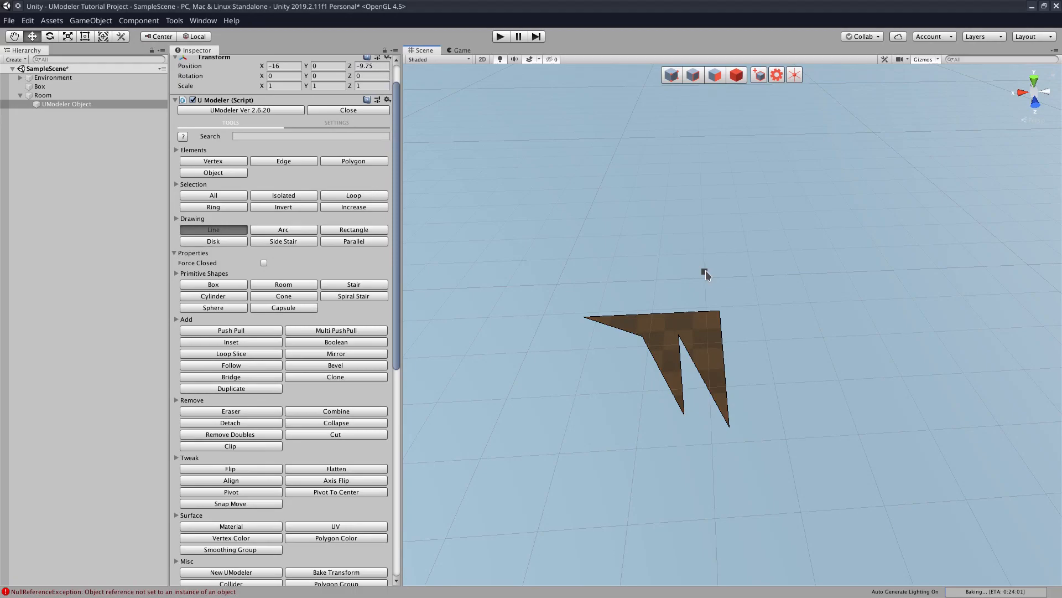
key("shift+e")
left_click_drag(700, 349, 717, 229)
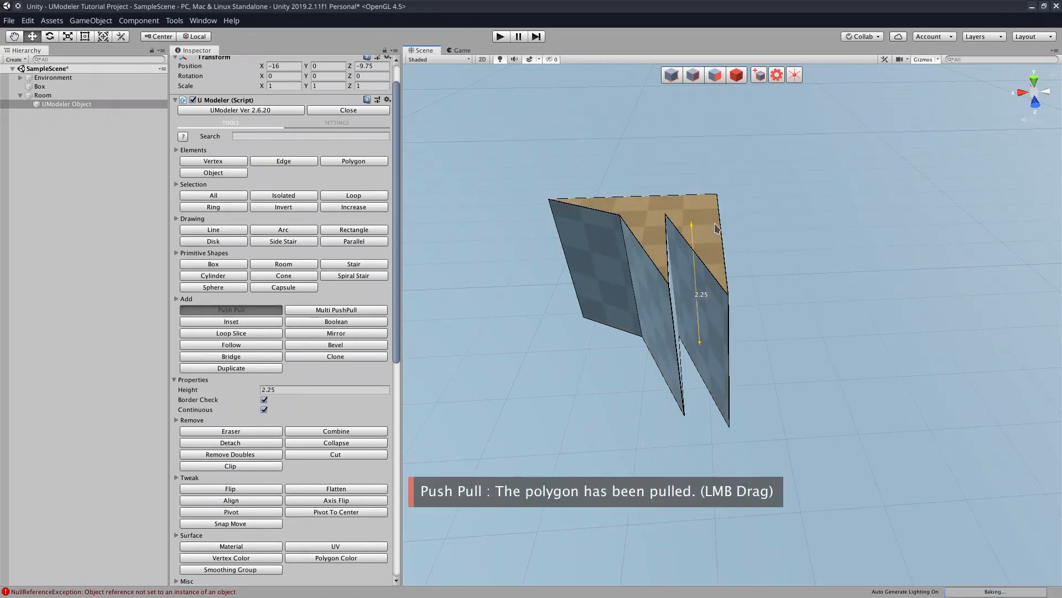
Try pulling the solid's top face up by 1.25 with Push Pull's Continuous option turned off, and undo that pull
right_click_drag(523, 313, 563, 294)
left_click_drag(563, 293, 613, 277, "alt")
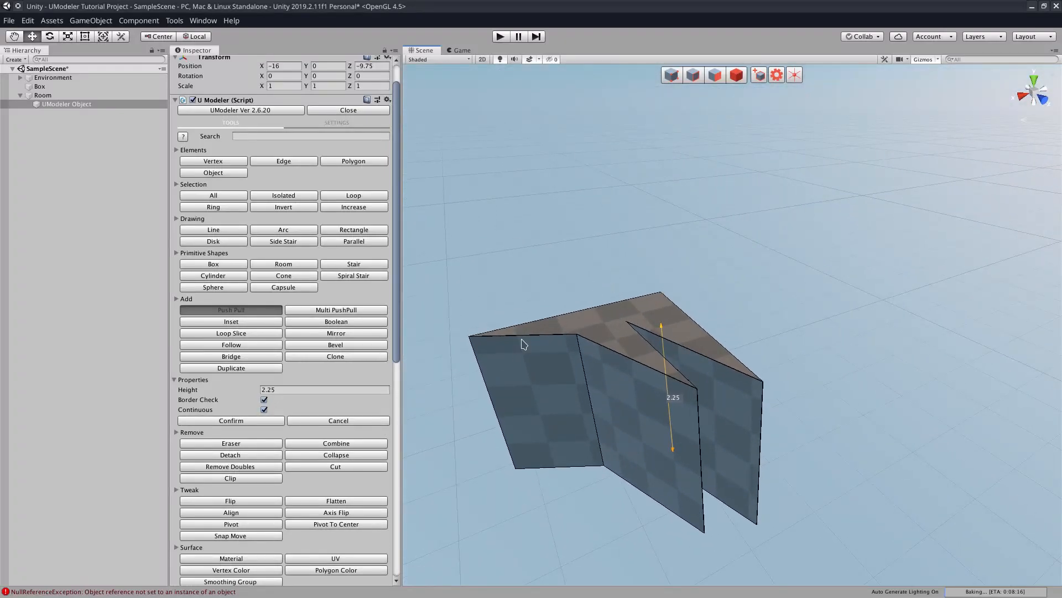
left_click(264, 410)
right_click_drag(717, 218, 771, 270, "alt")
scroll(770, 271, "up", 5)
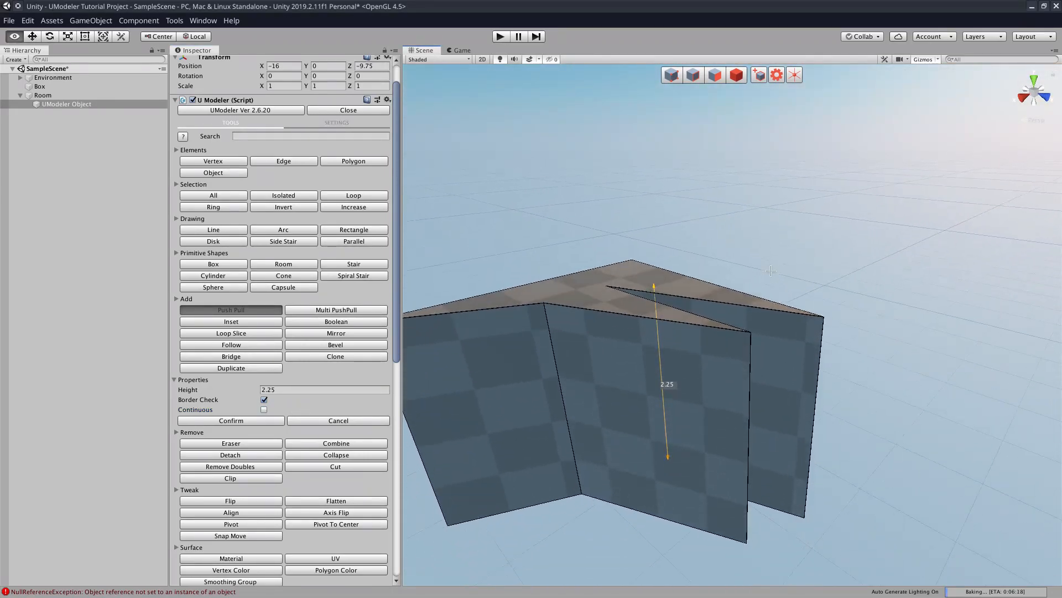
key("e")
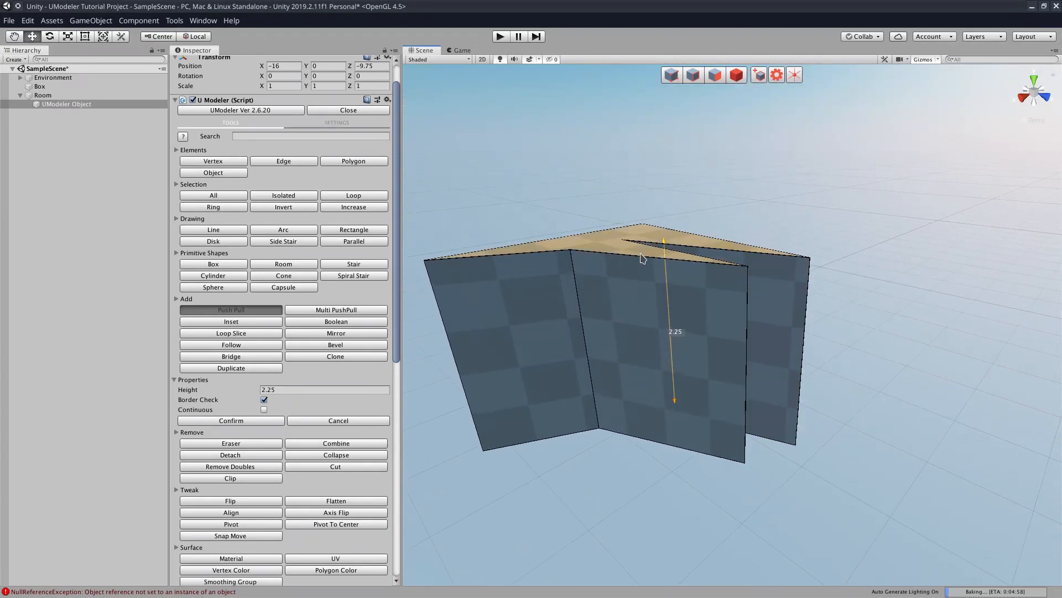
left_click(620, 243)
left_click_drag(620, 246, 607, 116)
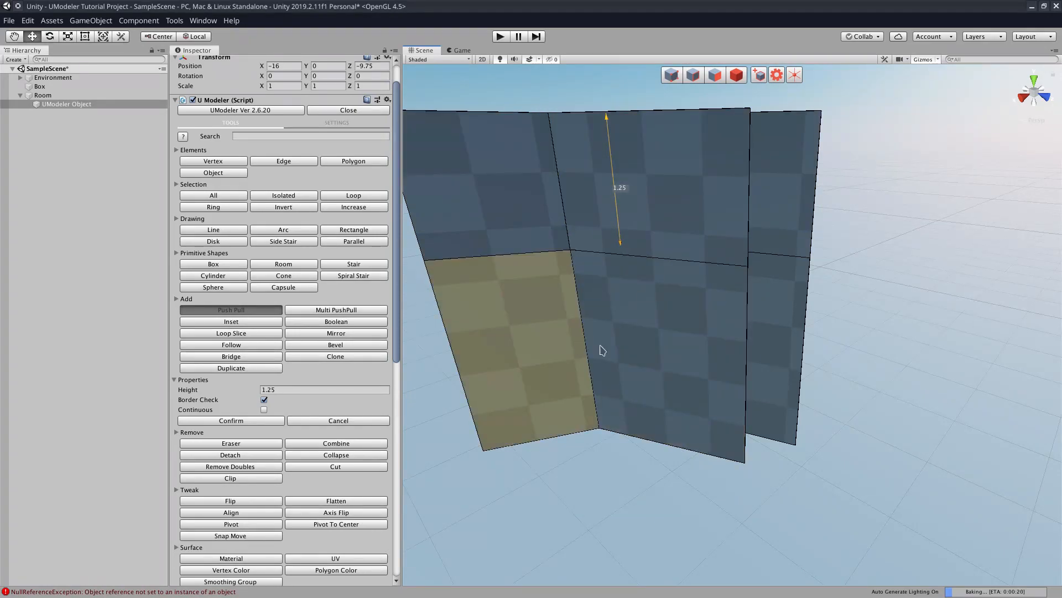
left_click_drag(758, 231, 554, 161, "alt")
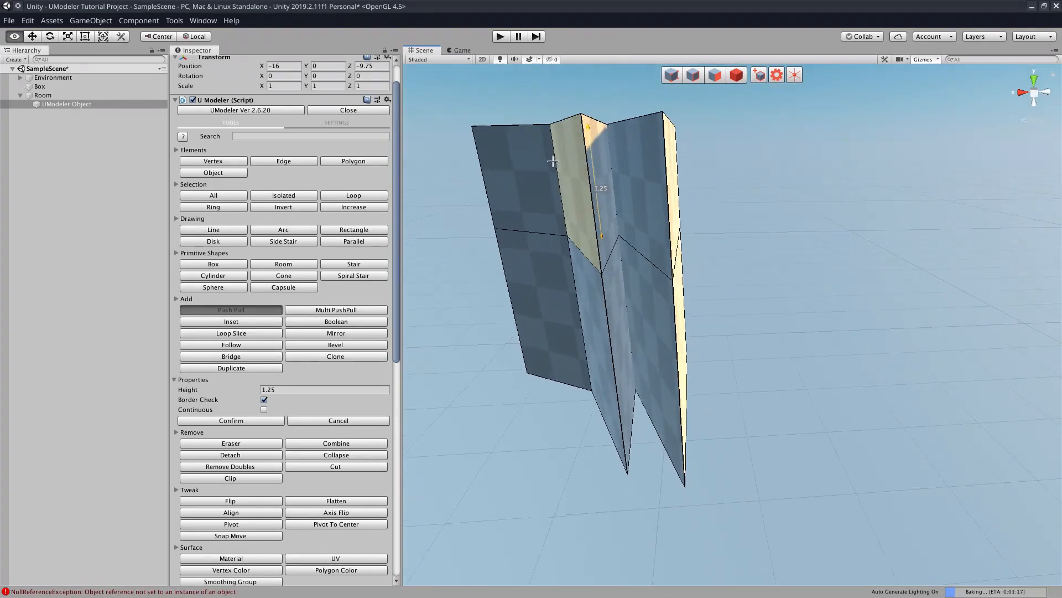
scroll(609, 162, "up", 5)
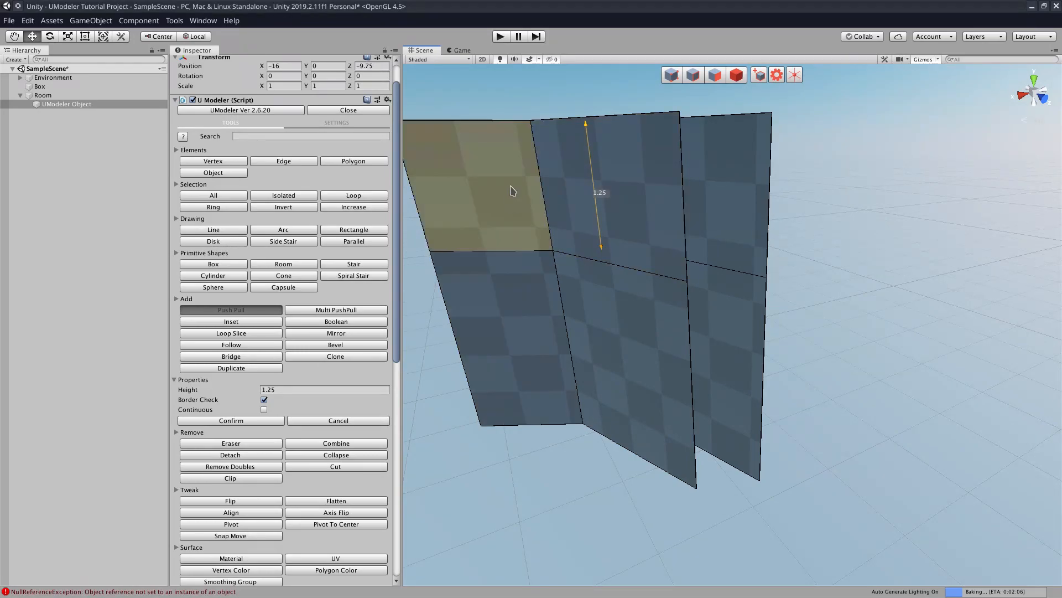
key("ctrl+z")
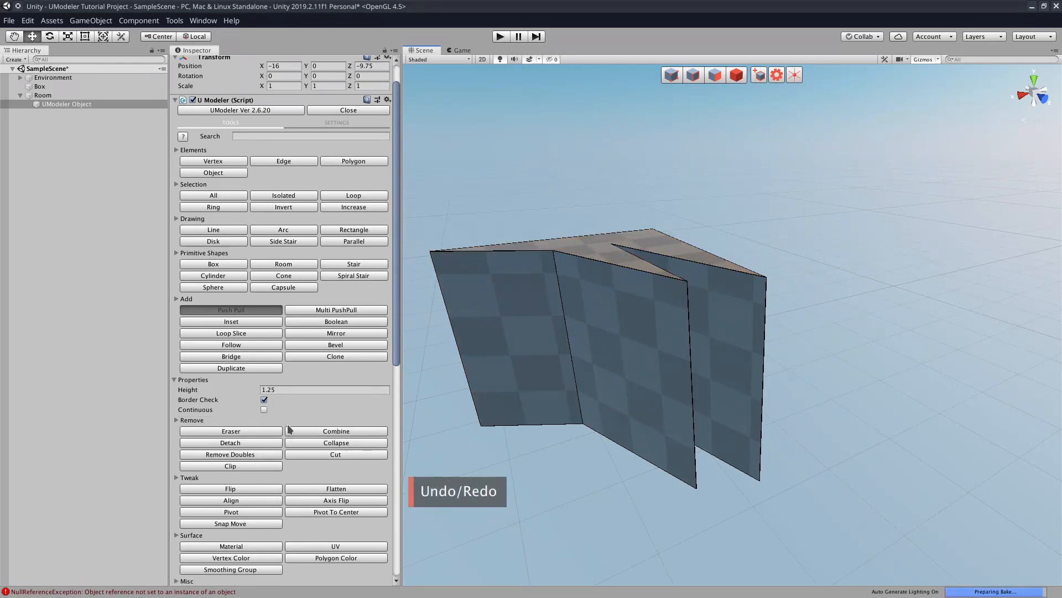
Pull the solid's top face up by 1.375 with the Continuous option enabled, and switch to Object mode
left_click(264, 409)
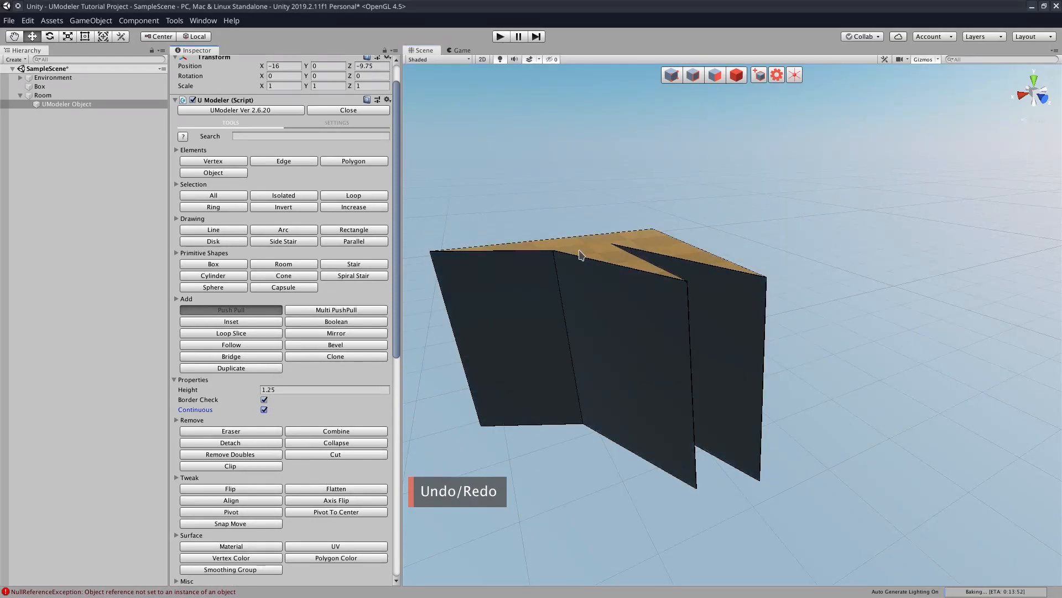
left_click_drag(599, 252, 609, 85)
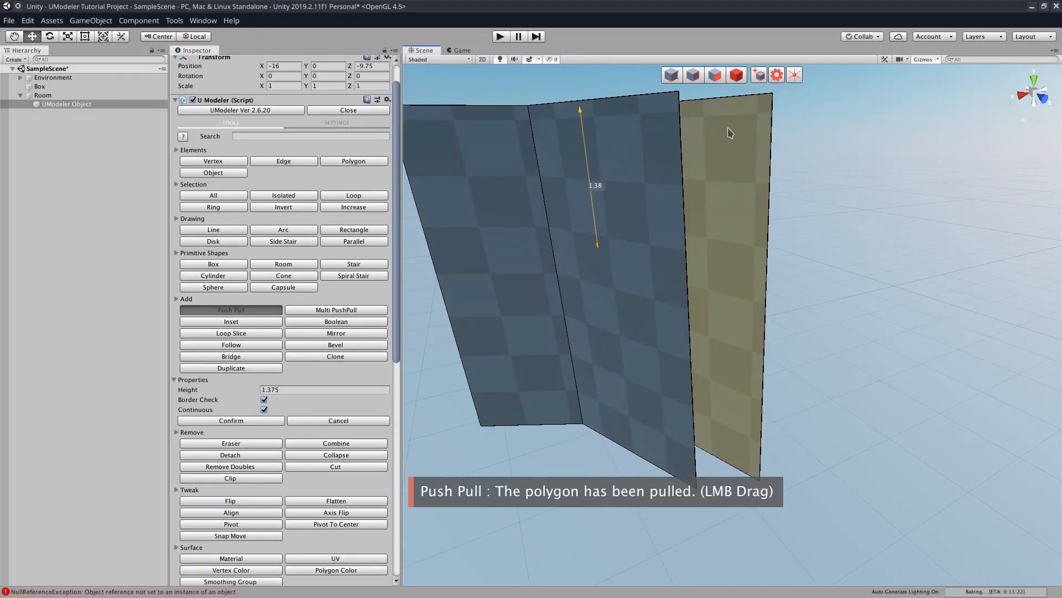
left_click(736, 76)
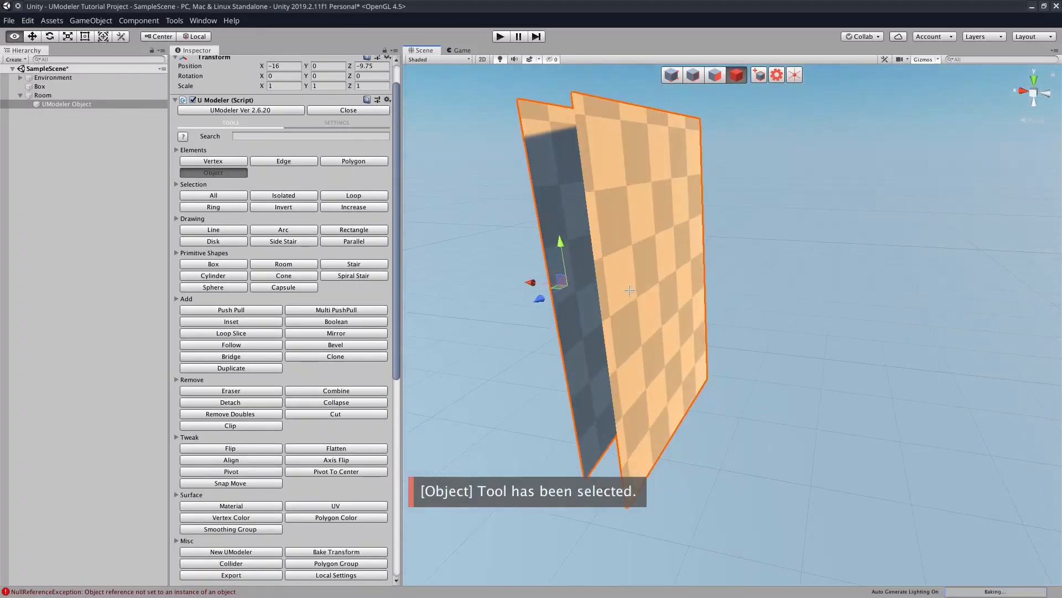